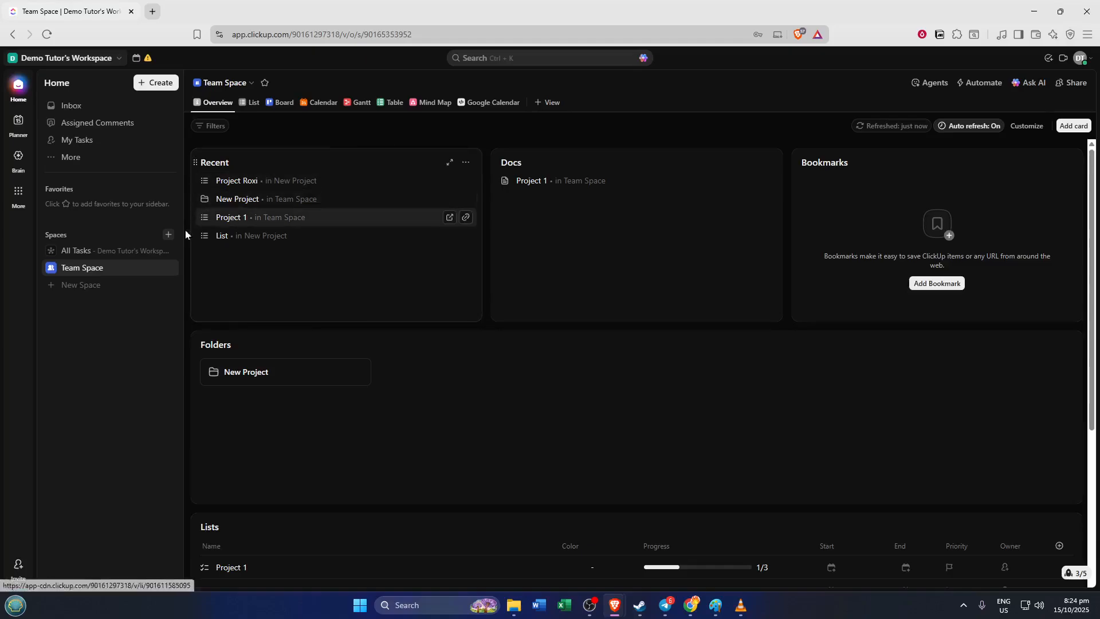
Add a Whiteboard view to the Team Space.
left_click(105, 269)
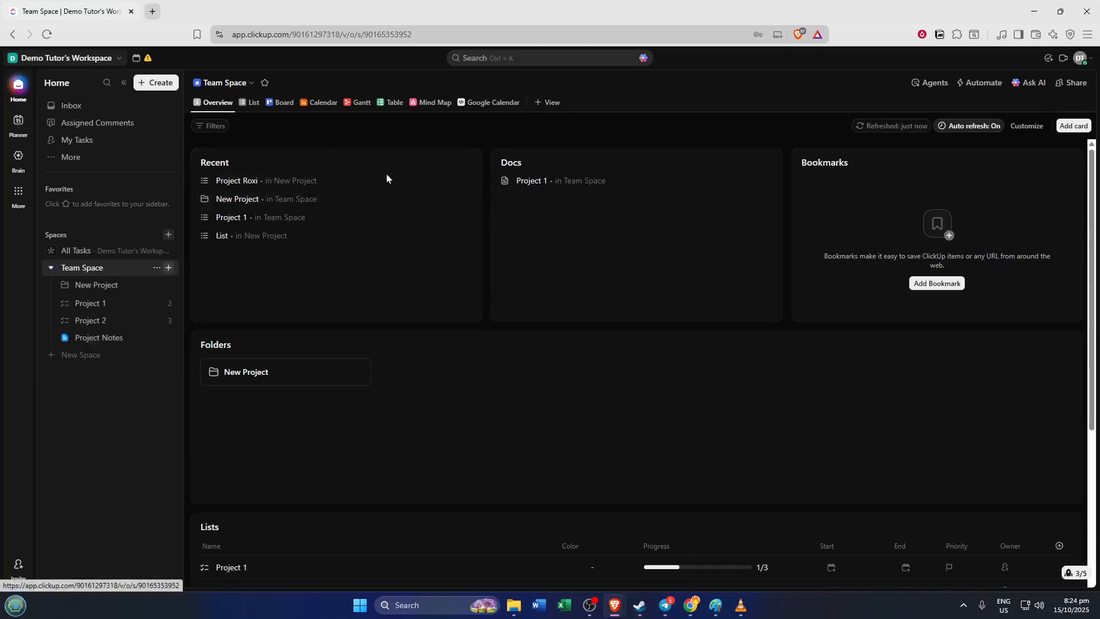
left_click(552, 104)
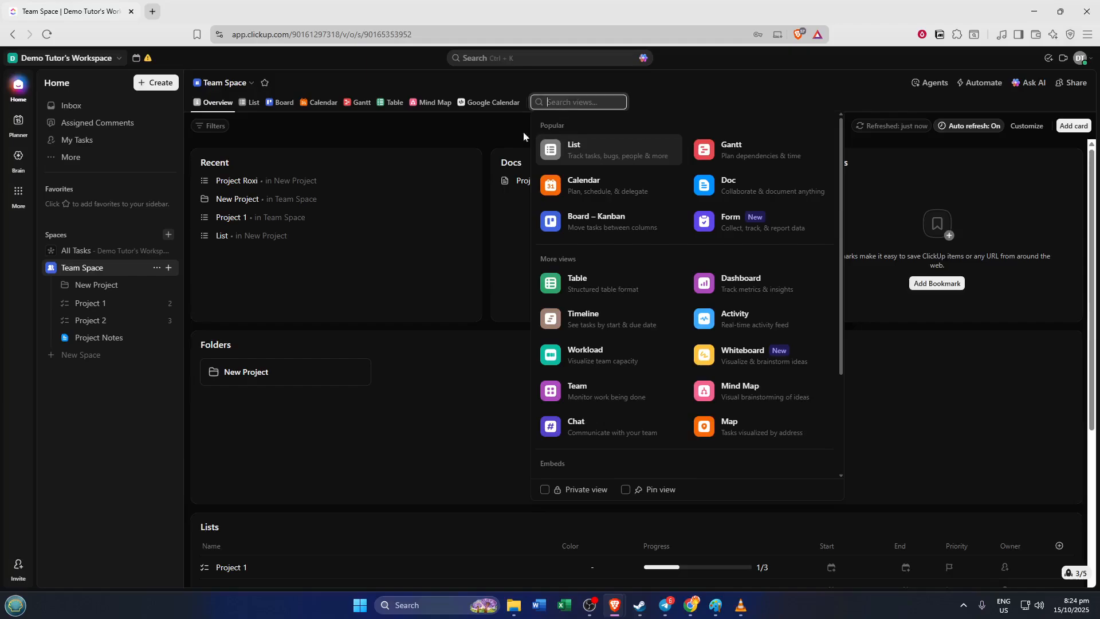
left_click(743, 363)
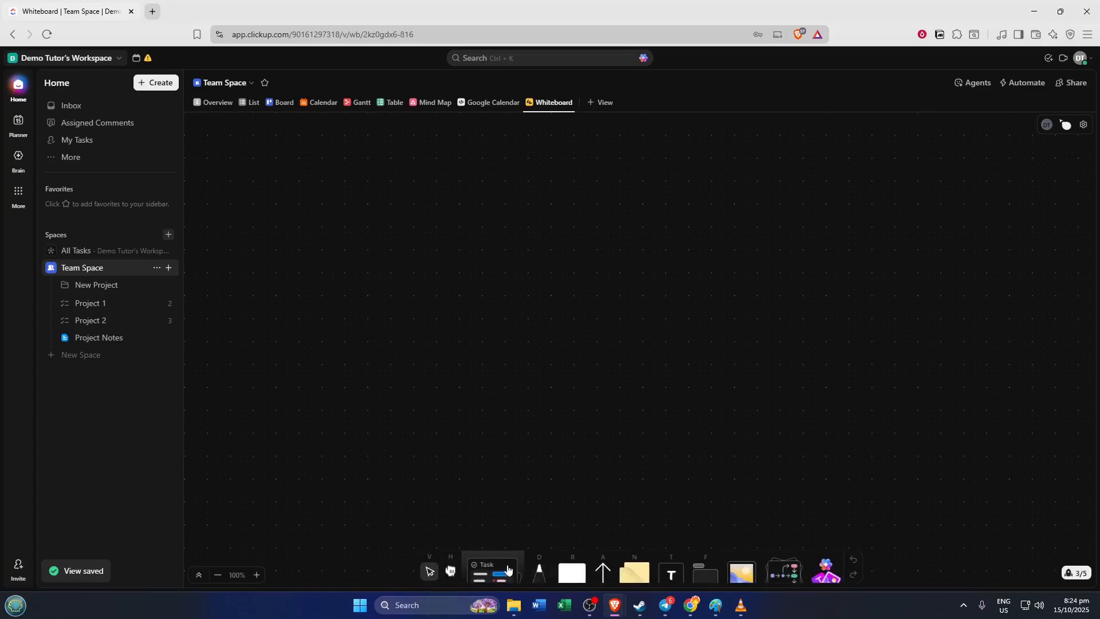
Place a square shape near the middle of the whiteboard and label it "Roxi".
left_click(583, 566)
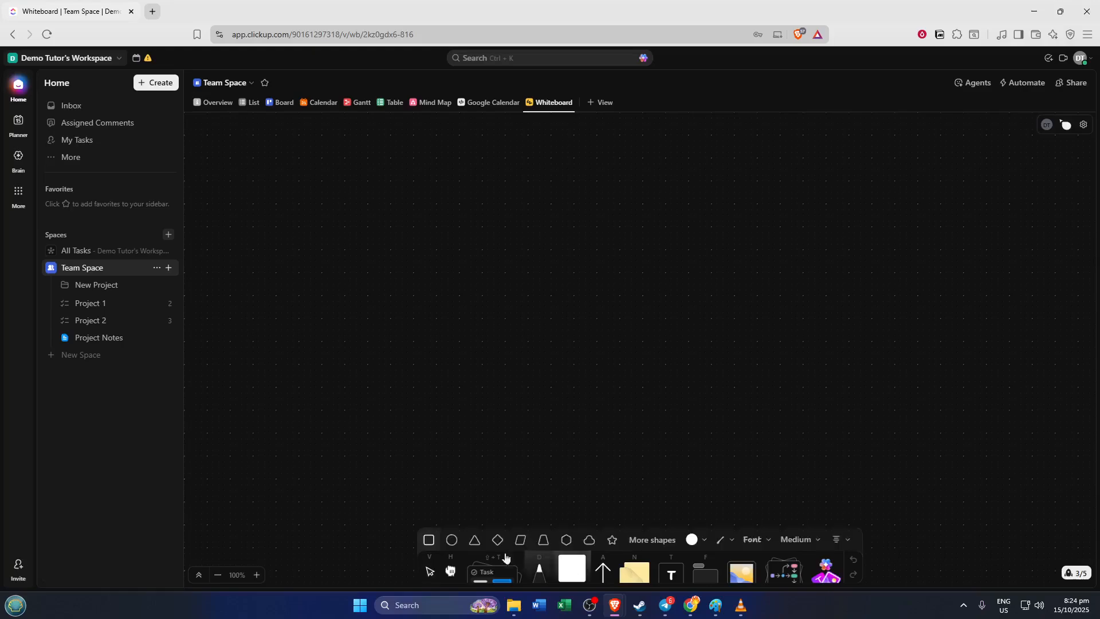
left_click(427, 544)
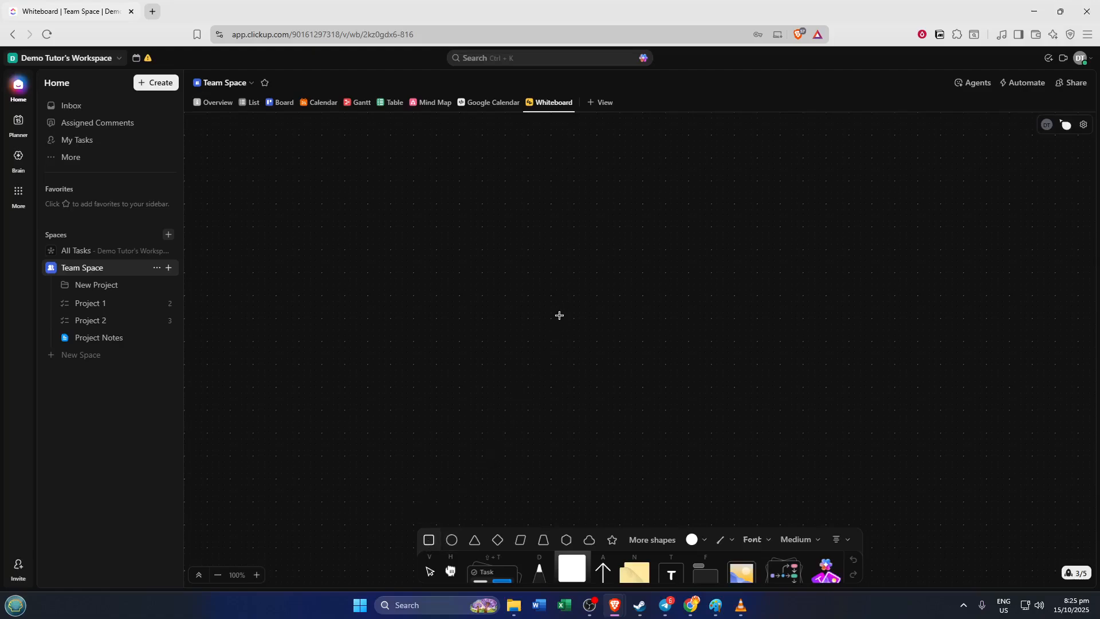
left_click(558, 281)
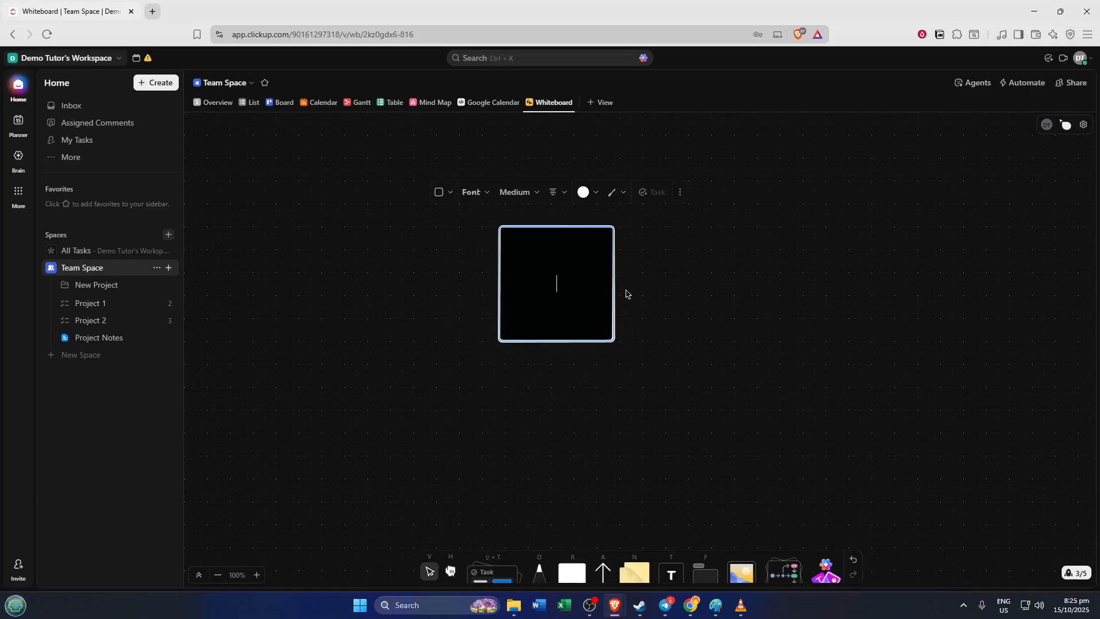
type("Roxi")
left_click(651, 270)
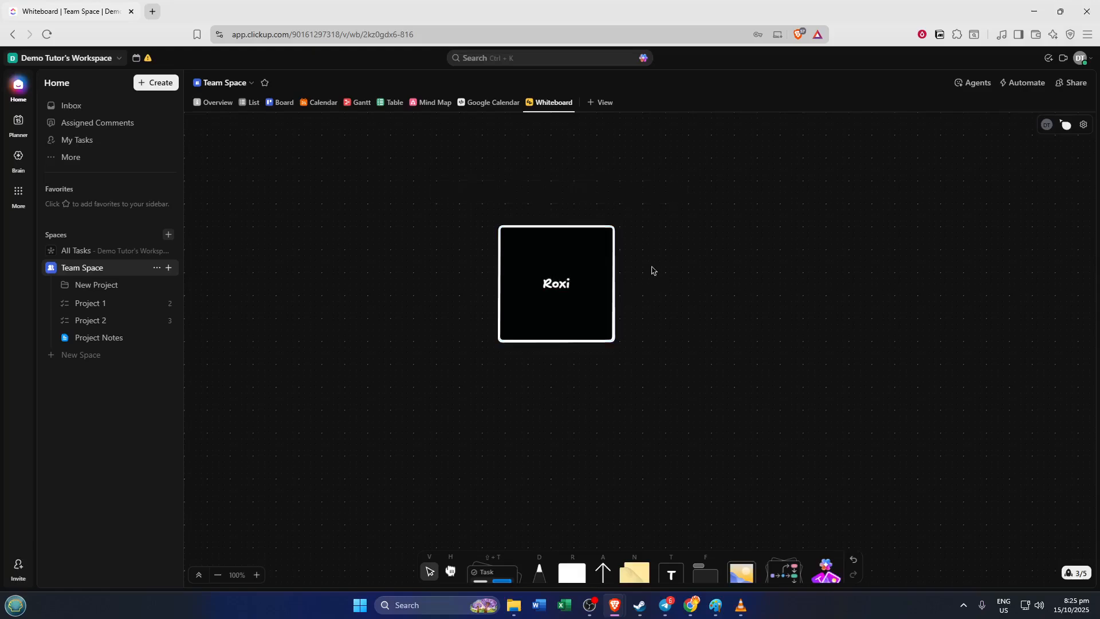
Move the Roxi square up and to the right to make room beneath it.
left_click(601, 306)
left_click_drag(600, 306, 684, 247)
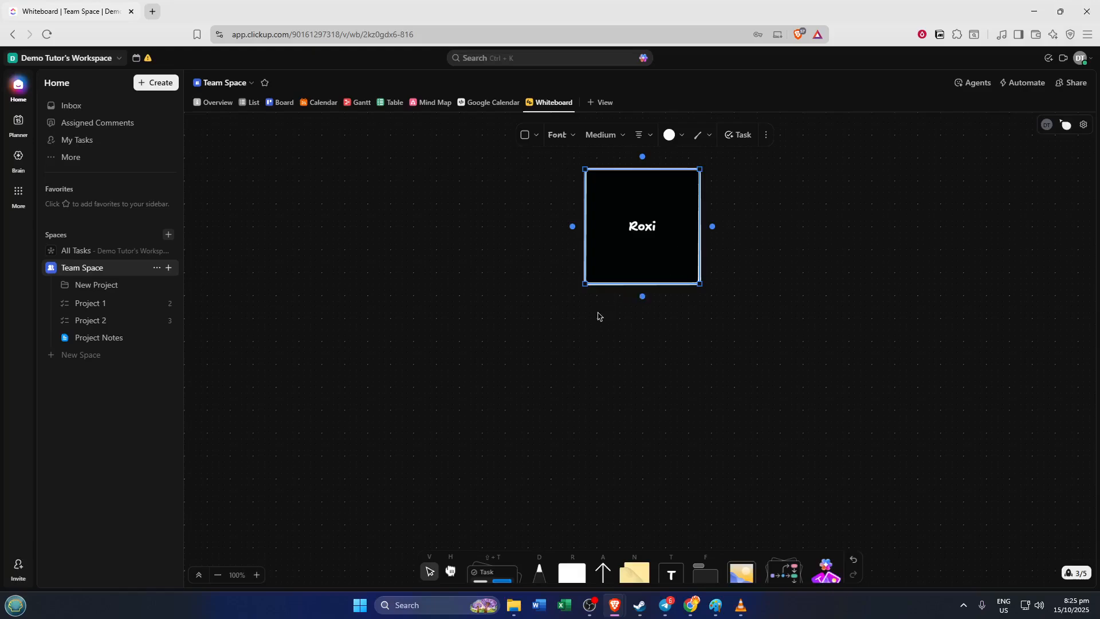
left_click(470, 393)
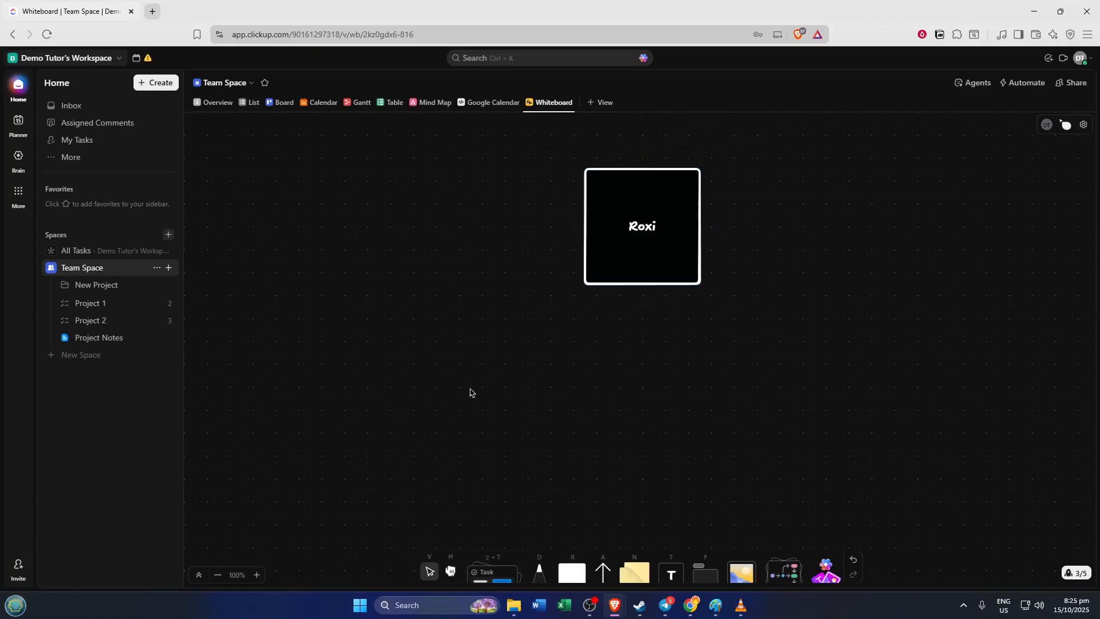
Make two copies of the Roxi square and place them below it, one to the lower left and one to the lower right.
key("ctrl+v")
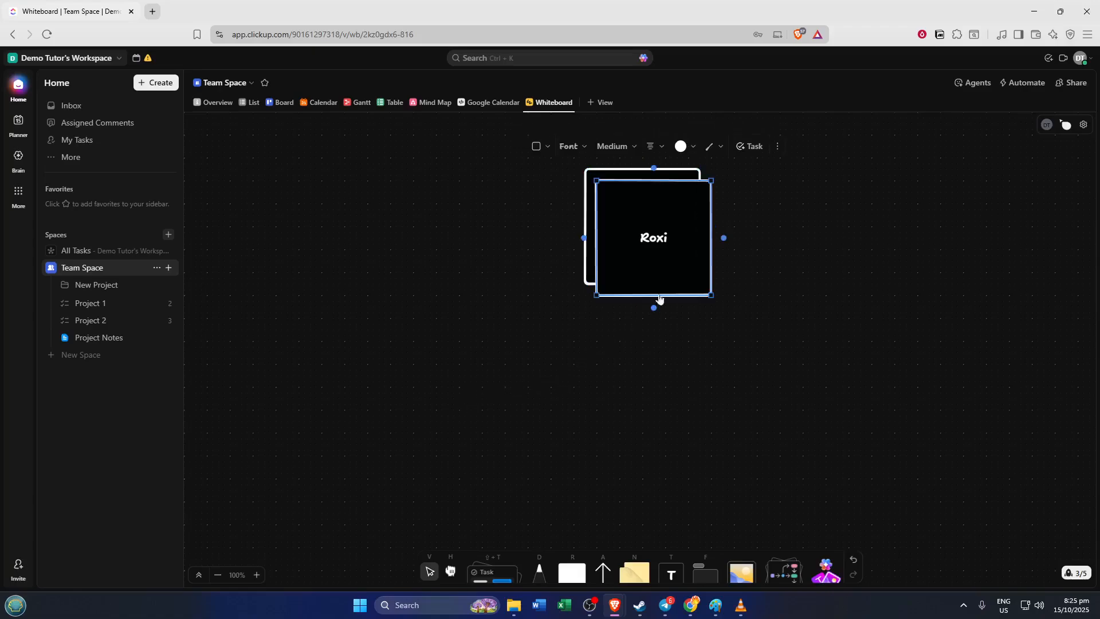
left_click_drag(679, 253, 504, 384)
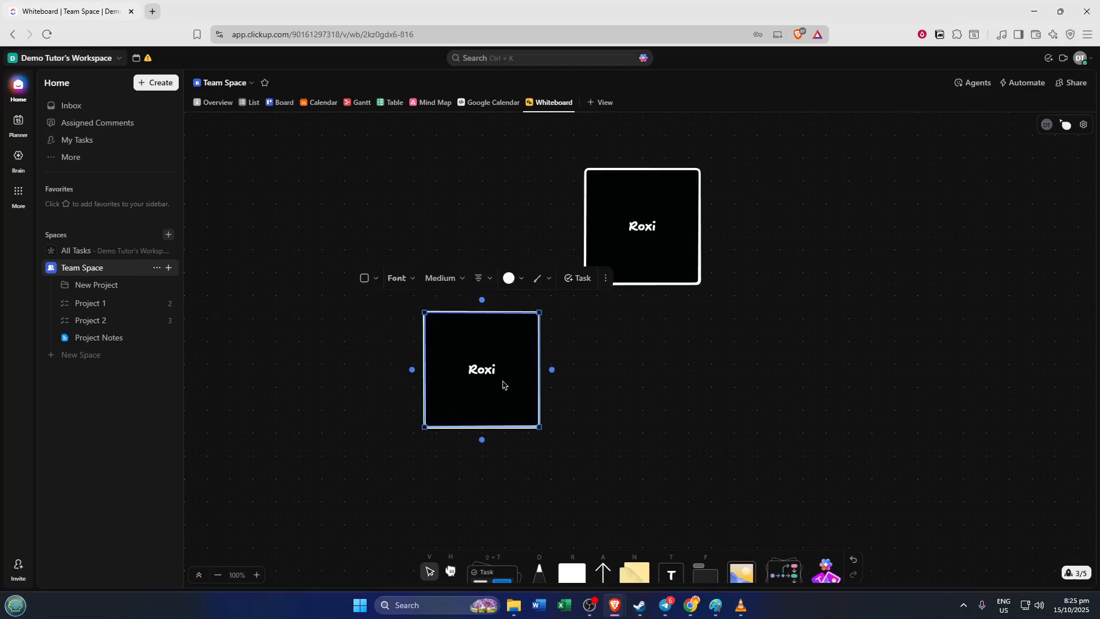
double_click(491, 390)
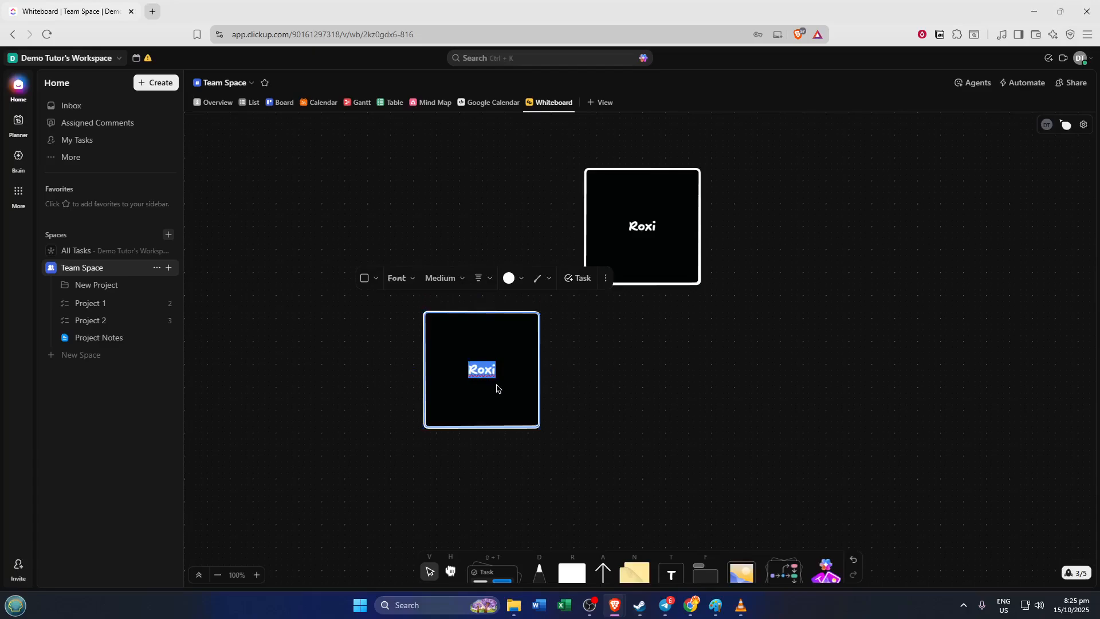
key("Escape")
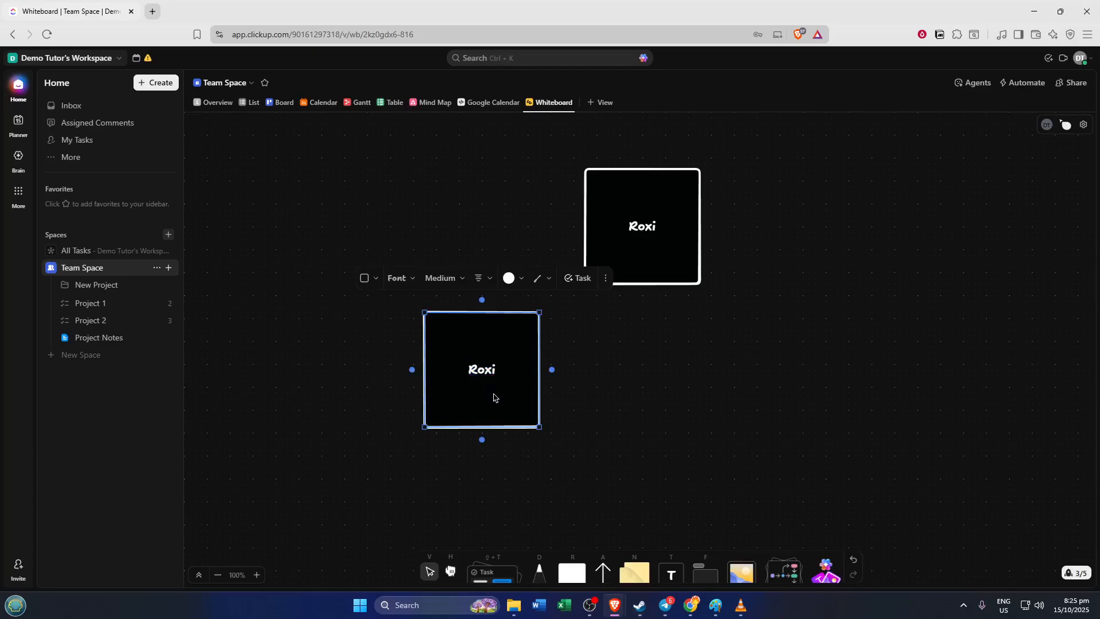
key("ctrl+d")
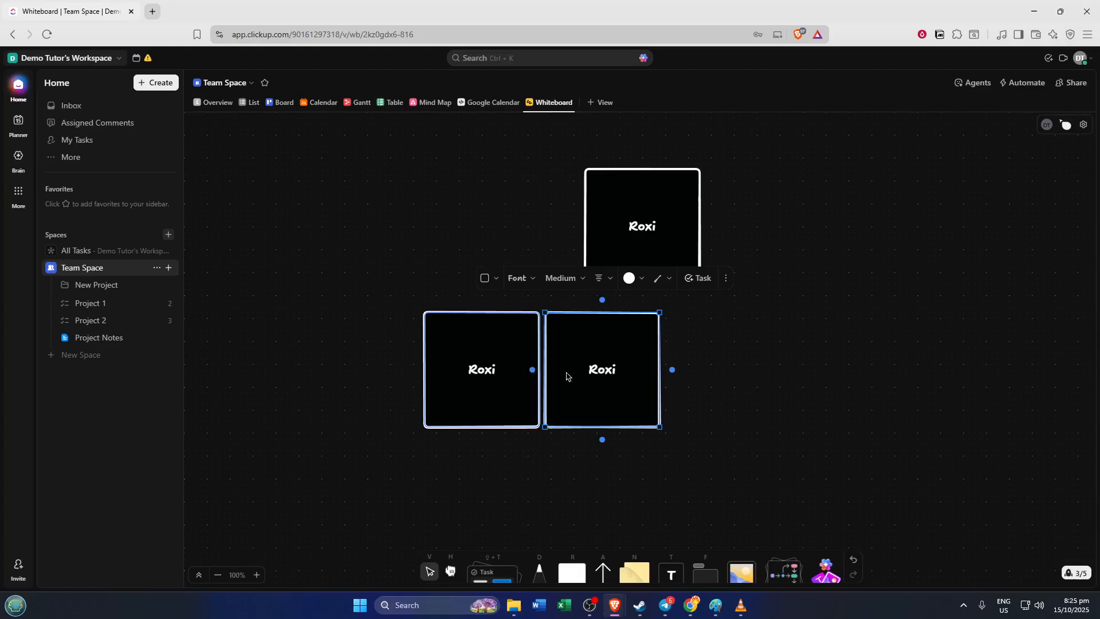
left_click(600, 373)
left_click_drag(694, 368, 796, 367)
Relabel the lower-left square "Worker 1" and the lower-right square "Worker 2".
double_click(484, 371)
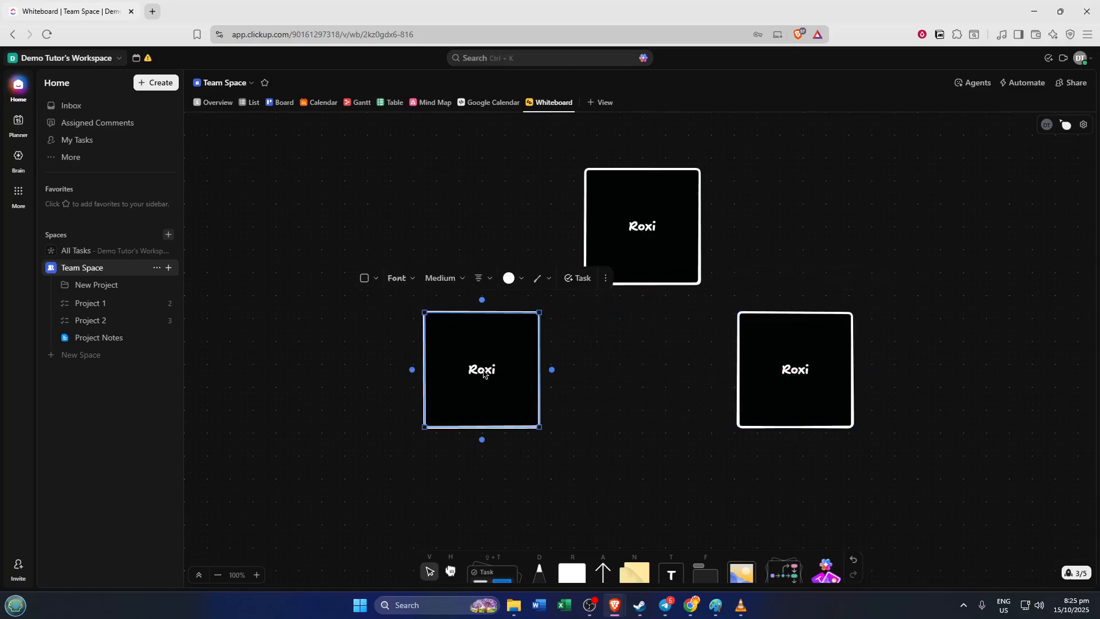
type("W")
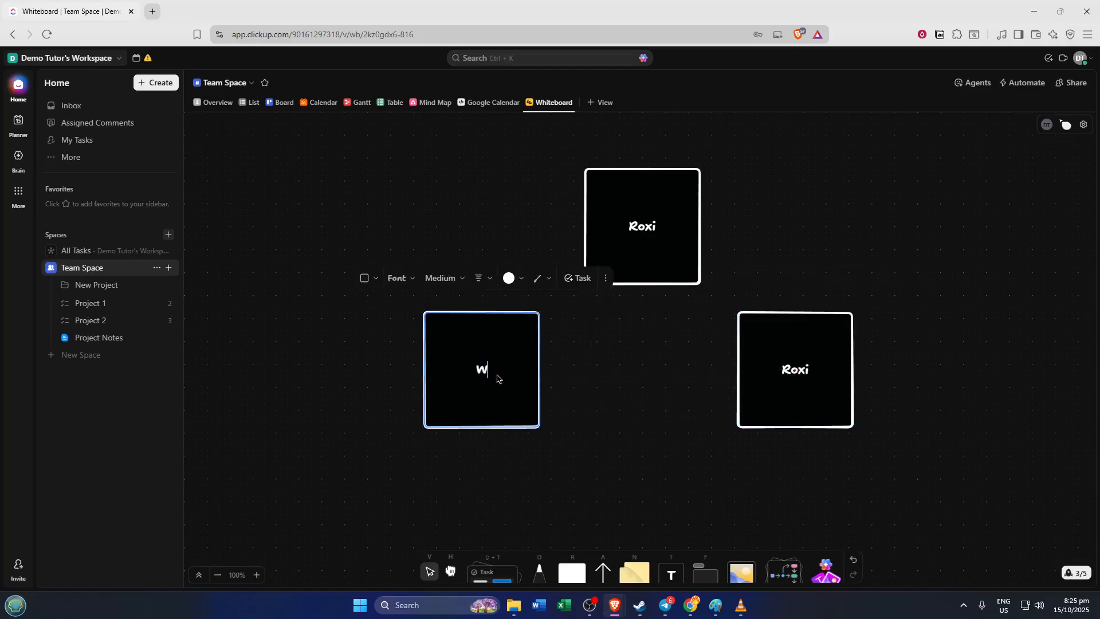
type("orker 1")
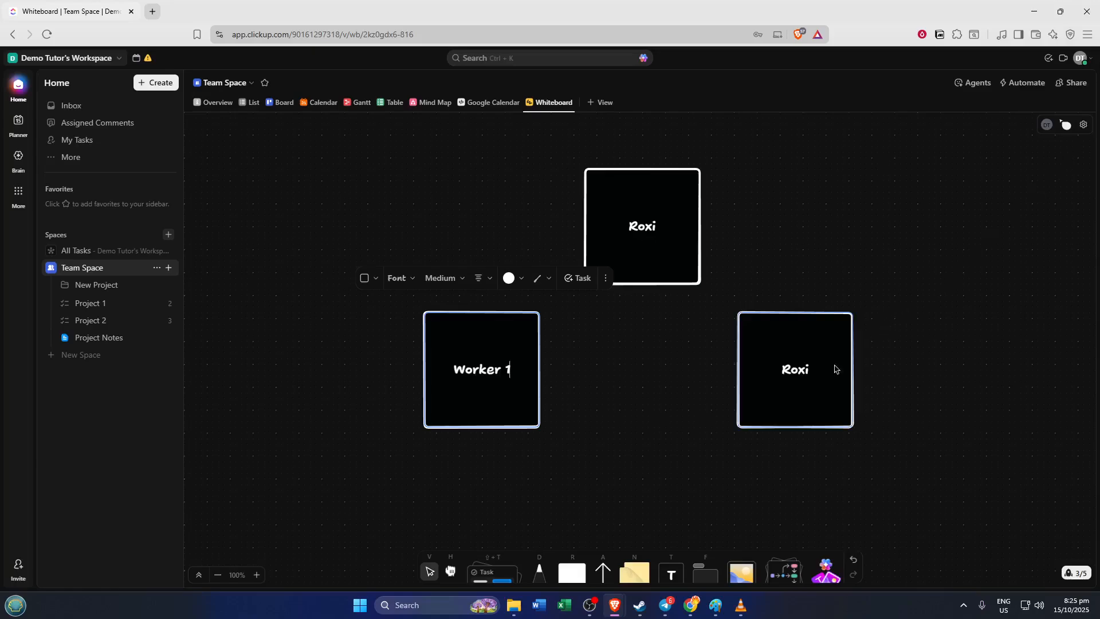
double_click(805, 382)
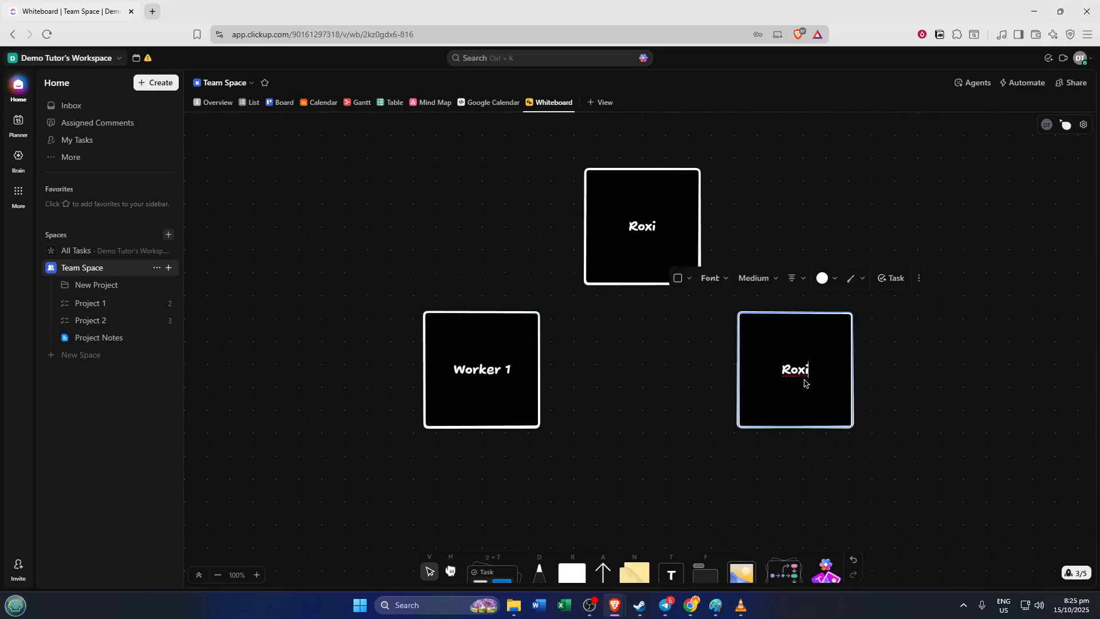
key("ctrl+a")
type("Worker 2")
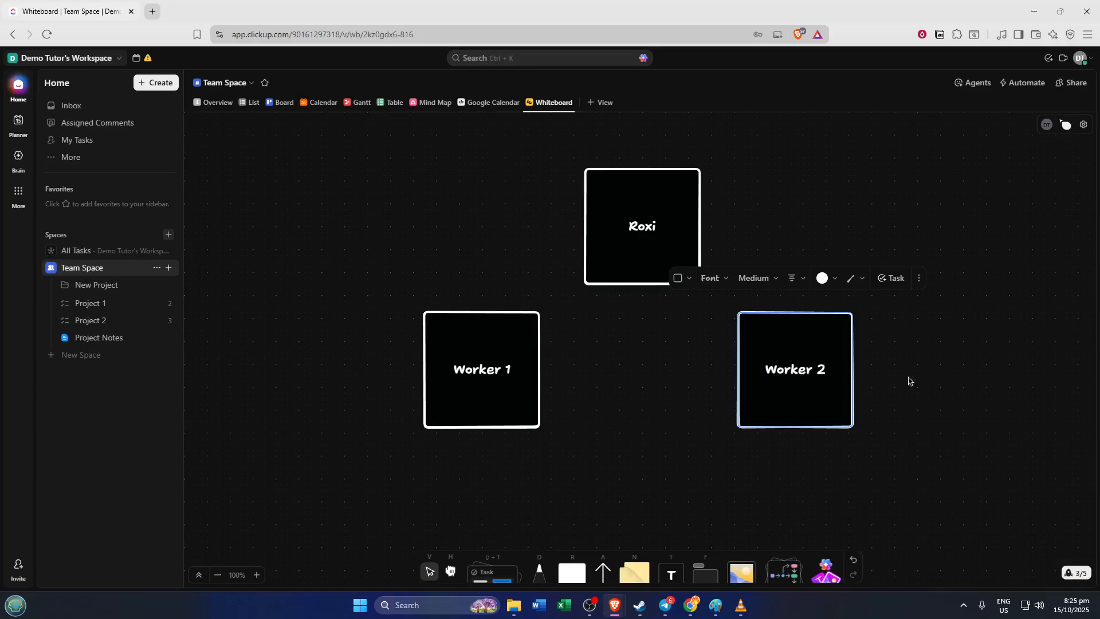
left_click(965, 363)
Move both worker squares further down, level with each other and spaced evenly beneath the Roxi square.
left_click(785, 401)
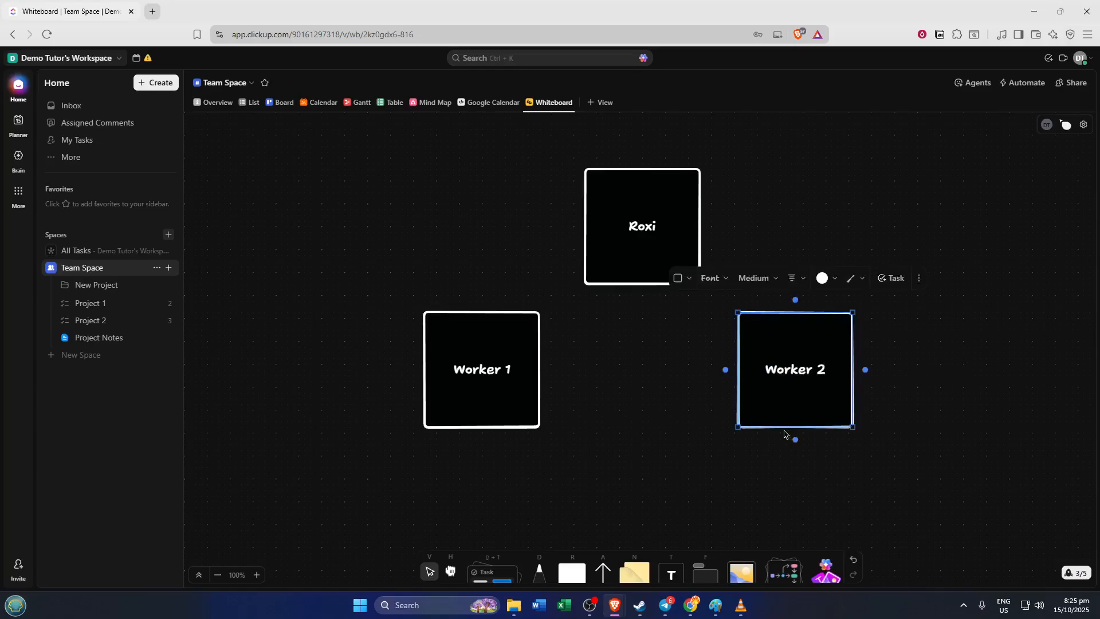
left_click_drag(804, 374, 805, 414)
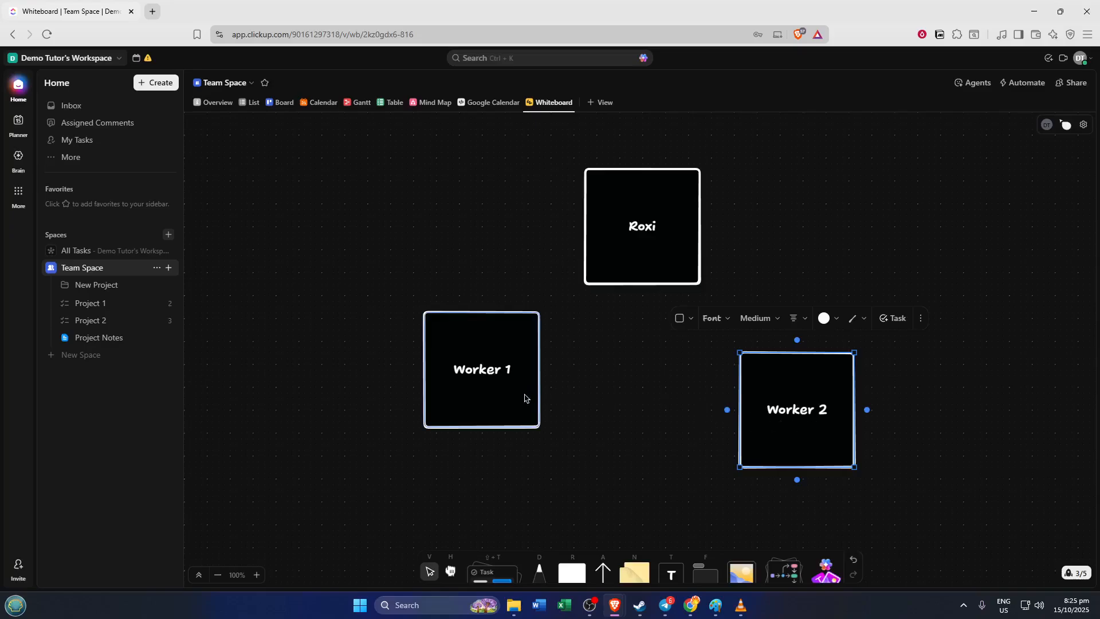
left_click_drag(523, 395, 549, 430)
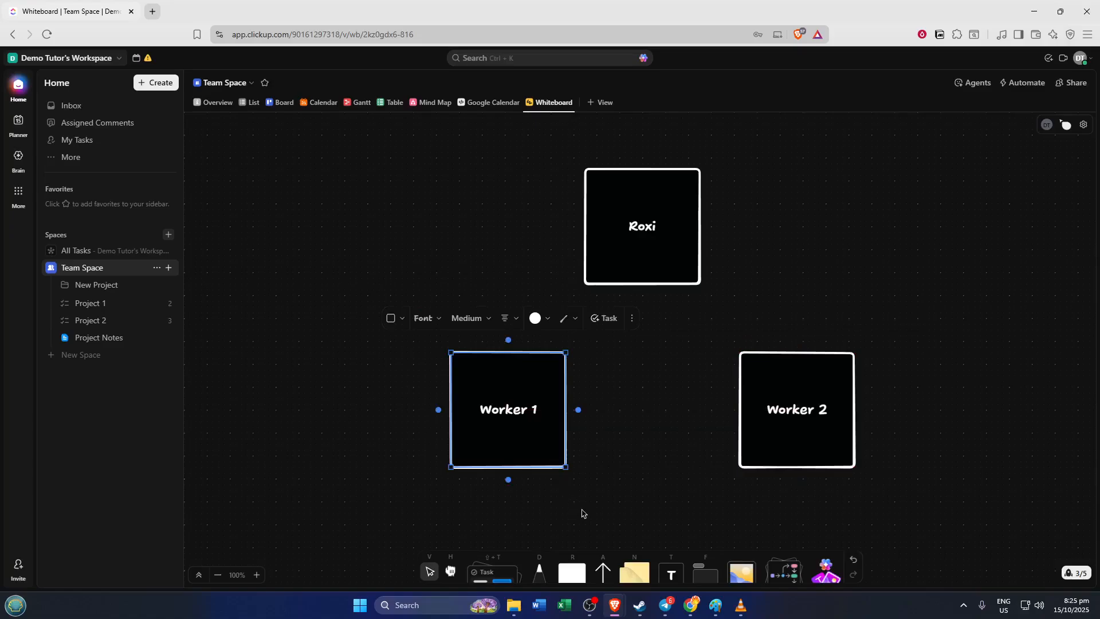
Draw an elbow-style arrow connector from the lower edge of the Roxi square to the right side of Worker 1.
left_click(600, 564)
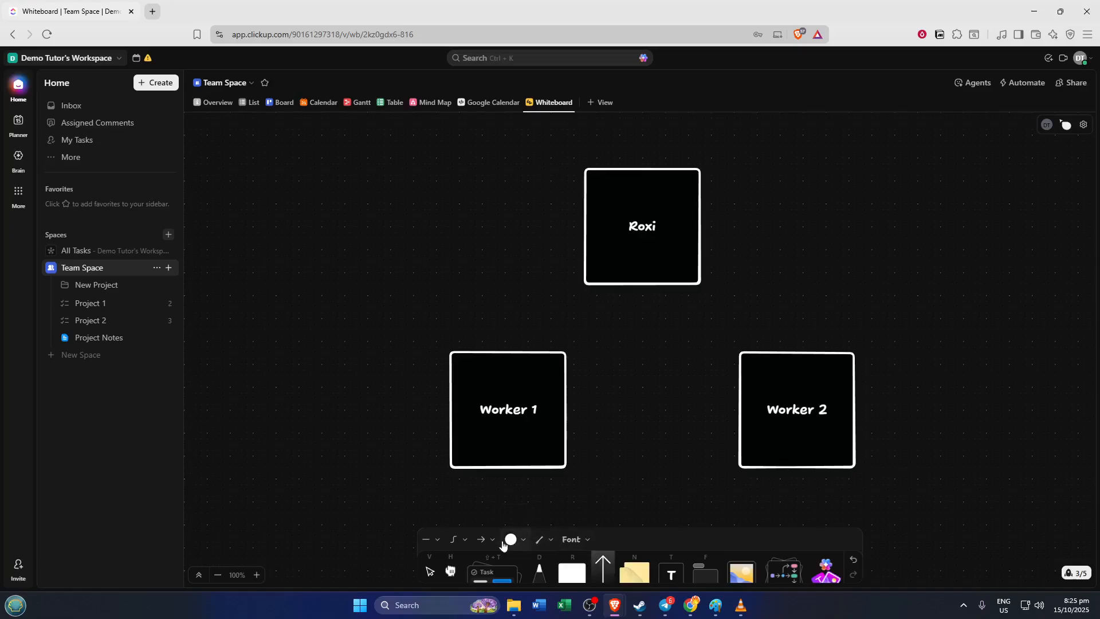
left_click(466, 541)
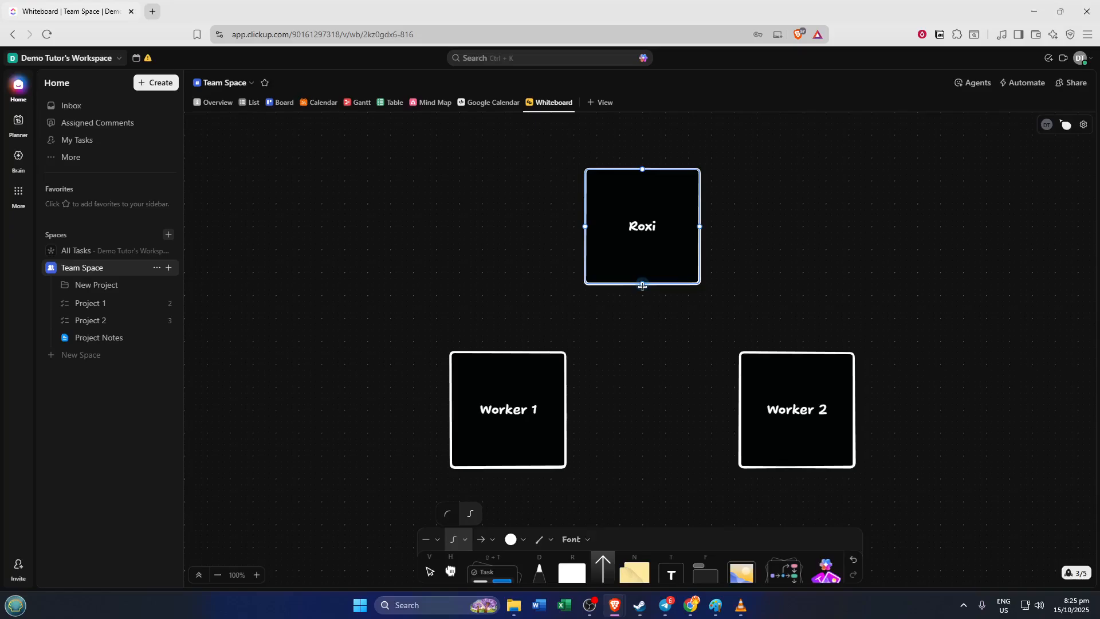
left_click_drag(643, 285, 561, 412)
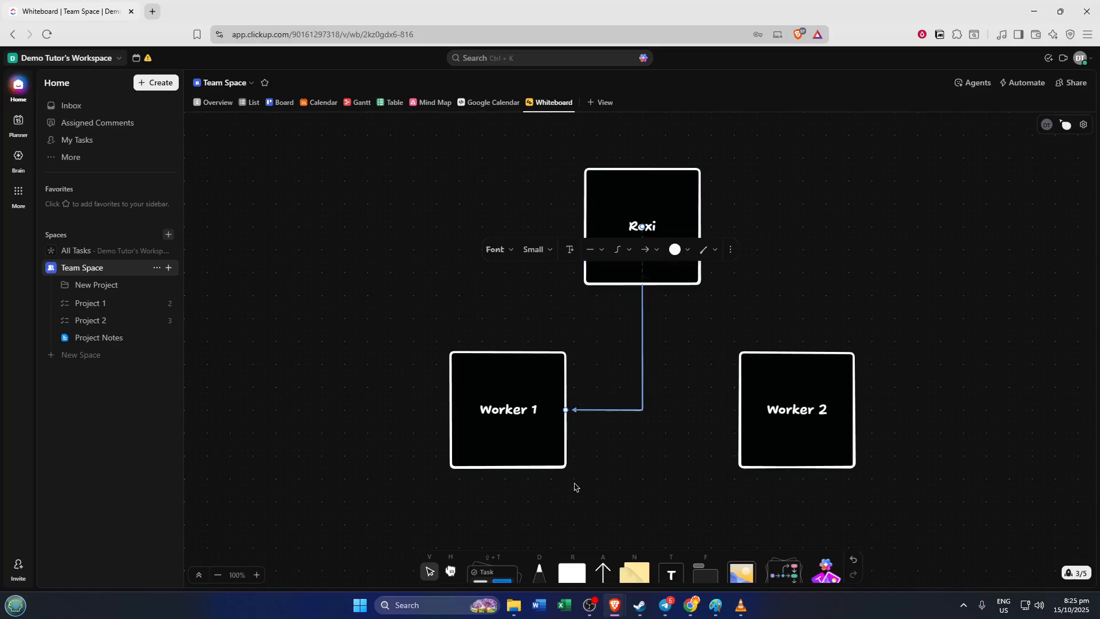
Start another elbow-style arrow connector on the whiteboard.
left_click(602, 561)
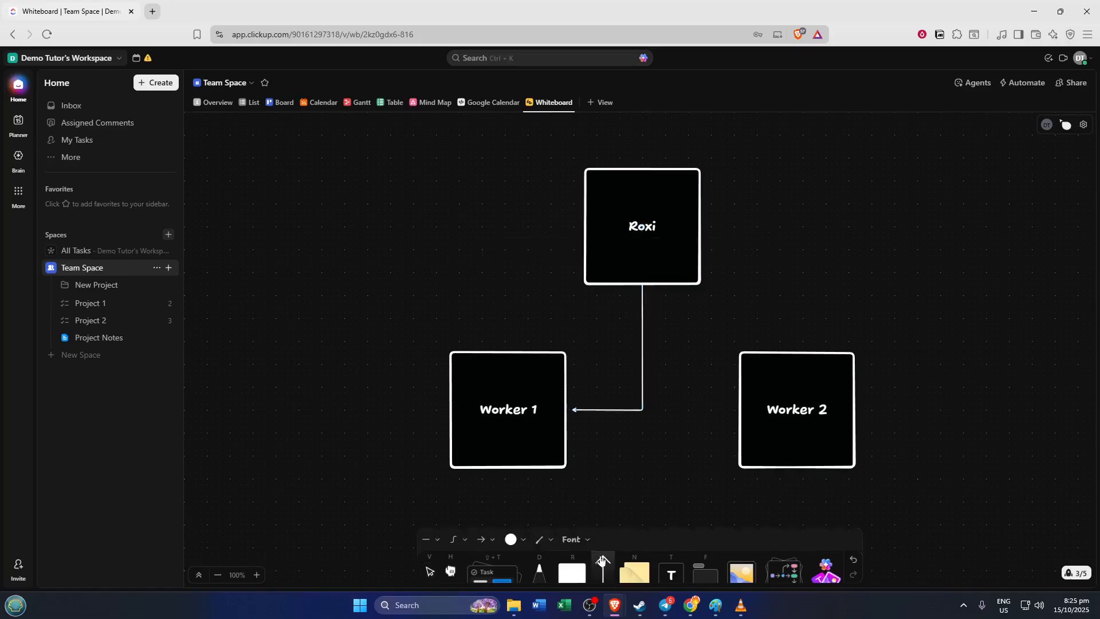
left_click(458, 542)
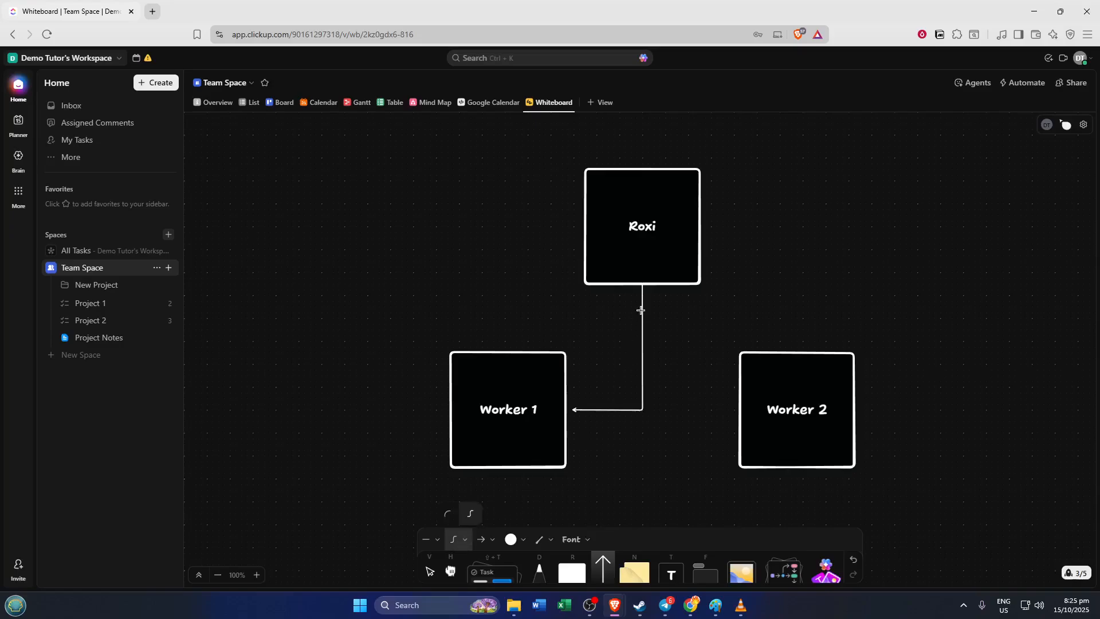